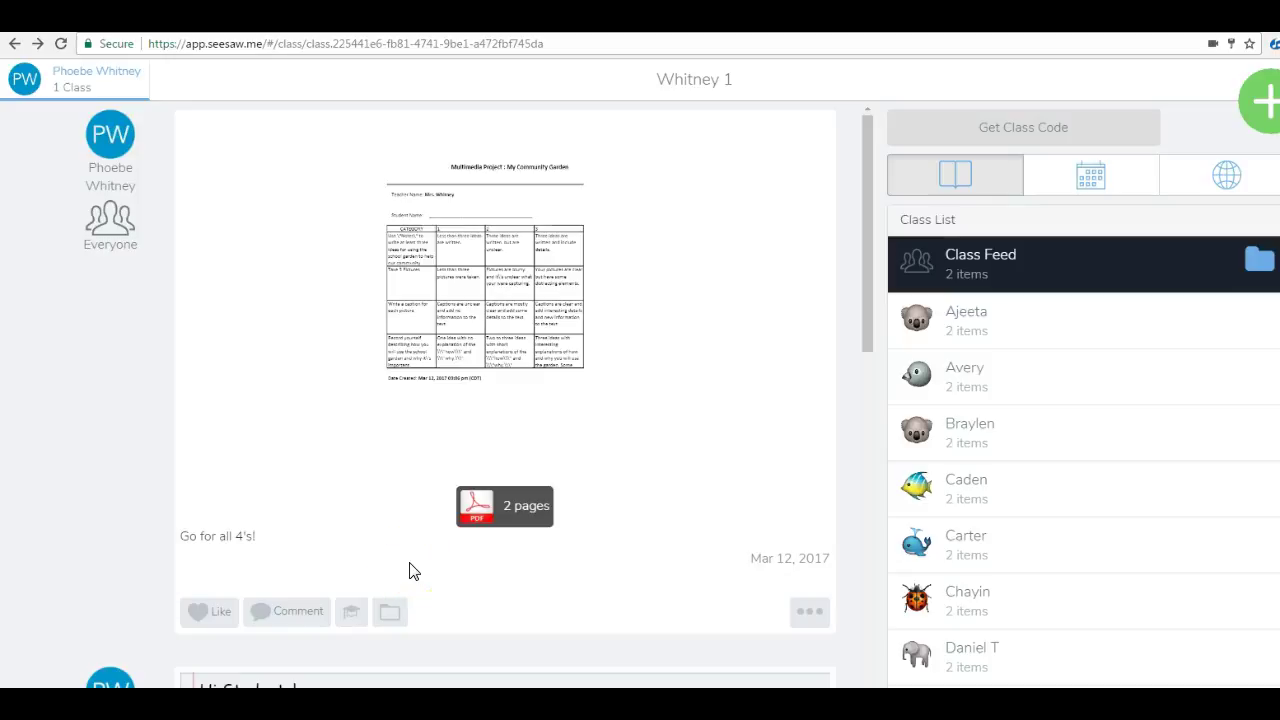
- Open the Multimedia Project rubric PDF in the class feed, review its criteria, and close it
left_click_drag(257, 414, 234, 374)
mouse_move(236, 378)
left_mouse_down()
mouse_move(434, 386)
mouse_move(651, 329)
mouse_move(315, 285)
left_mouse_up()
left_click(500, 320)
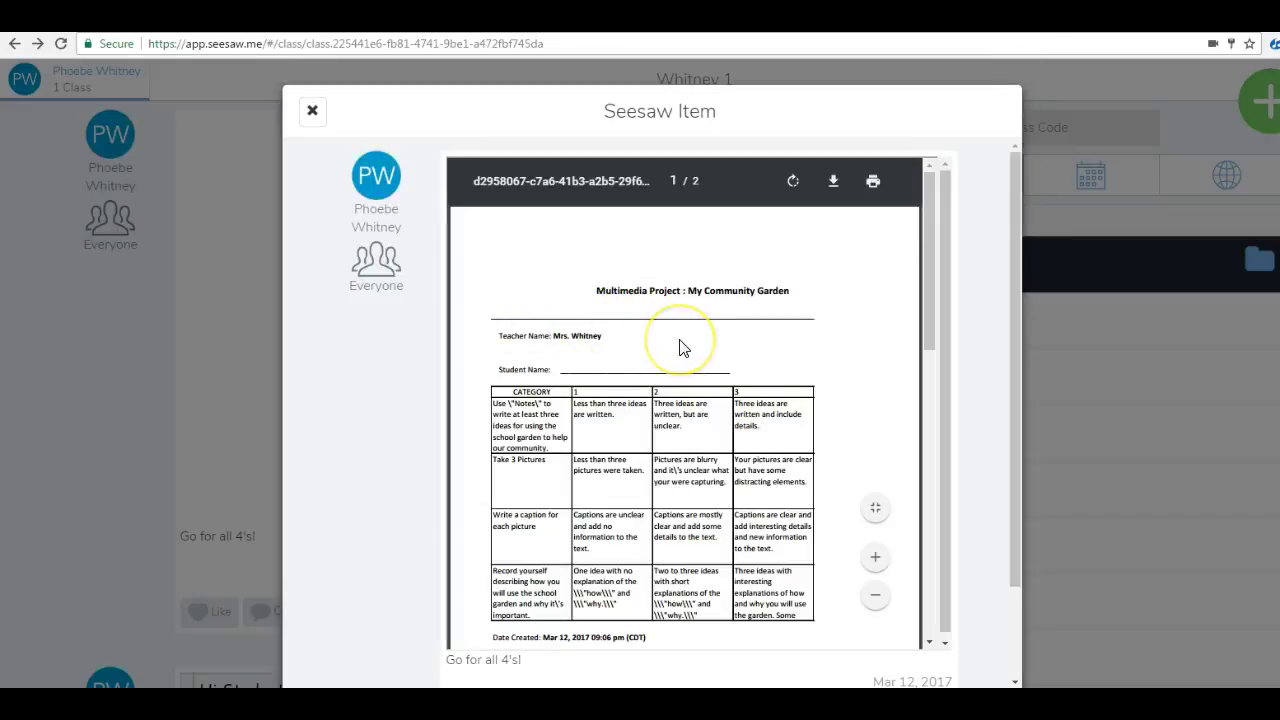
left_click_drag(927, 258, 933, 287)
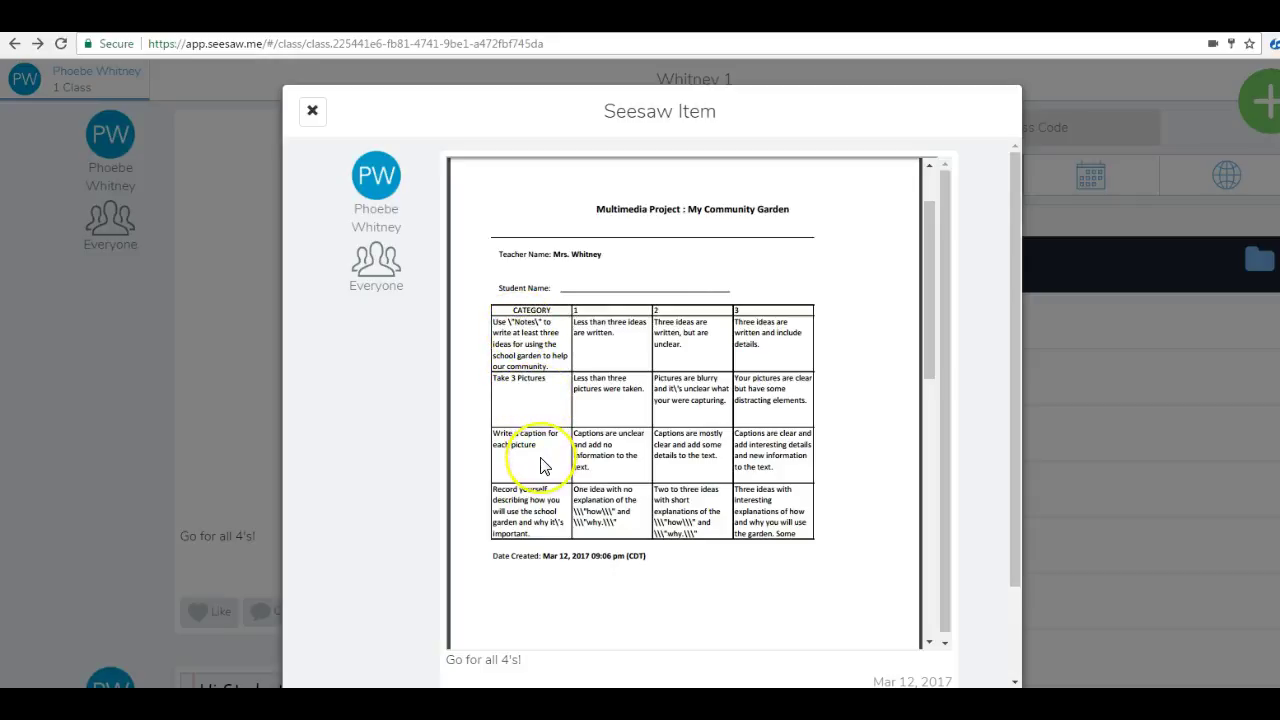
left_click(313, 117)
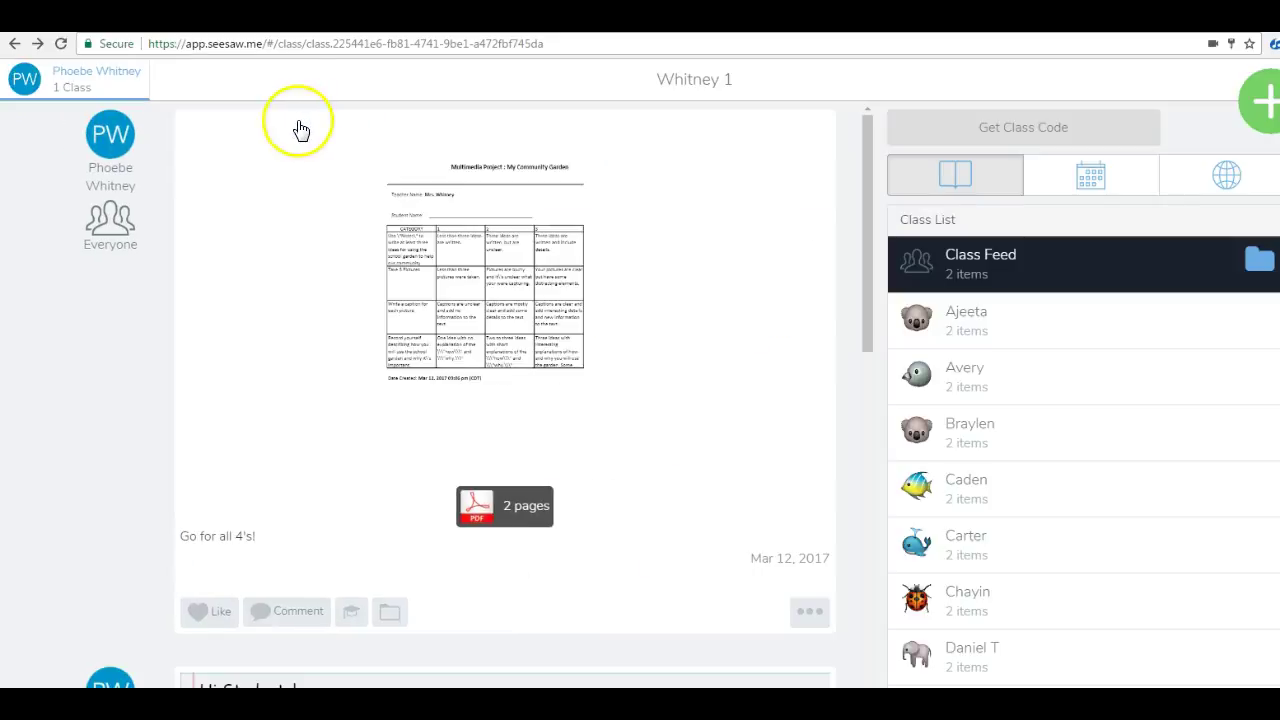
- Start a new photo item and take a picture with the webcam
left_click(1253, 104)
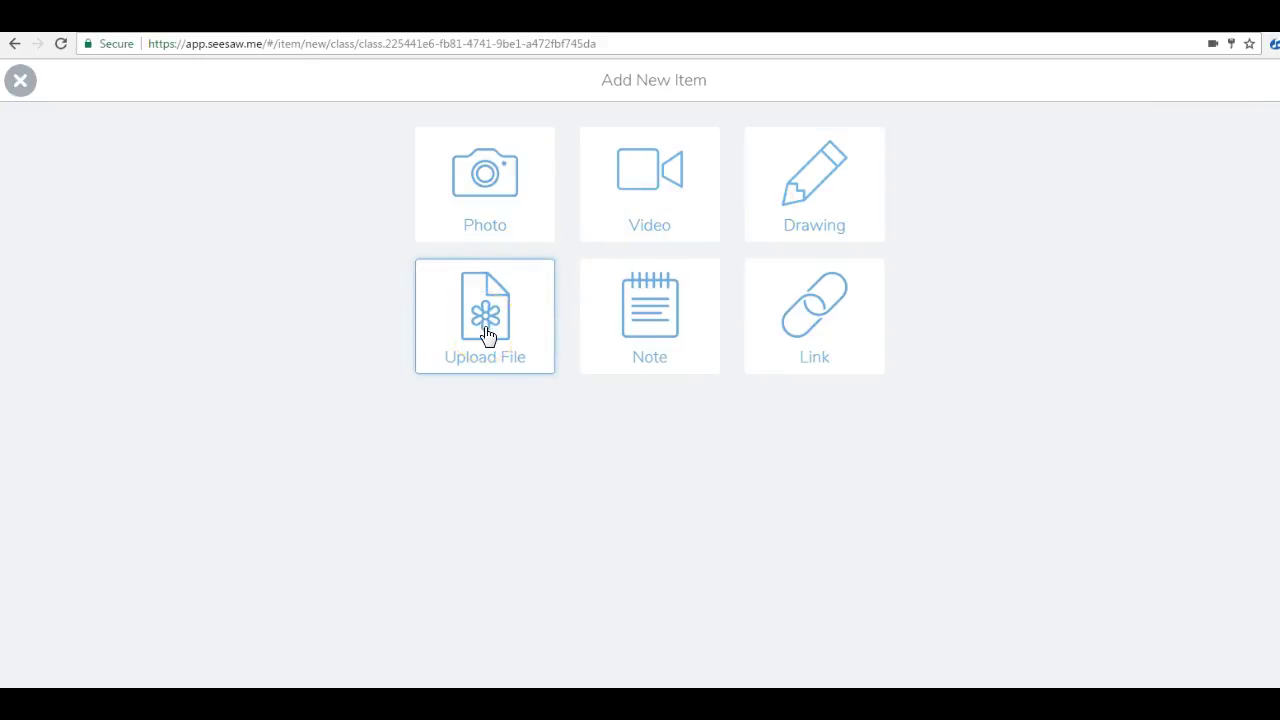
left_click(645, 360)
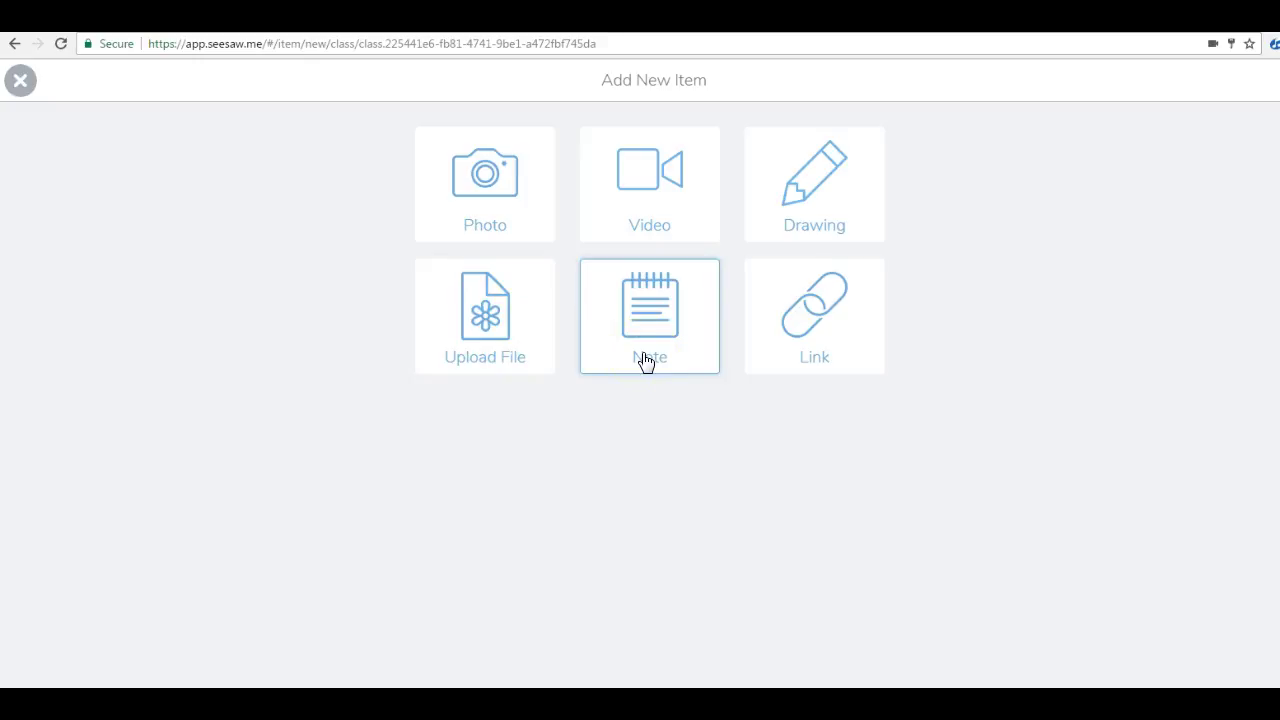
left_click(452, 182)
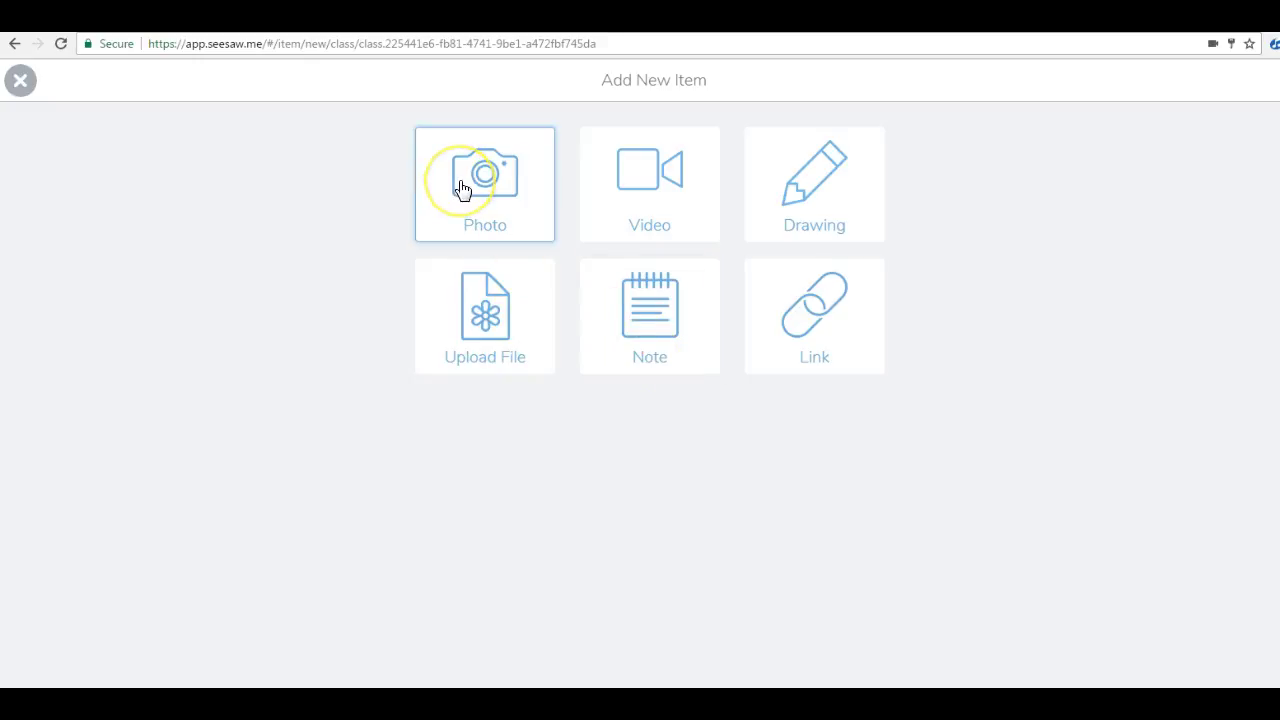
left_click(462, 188)
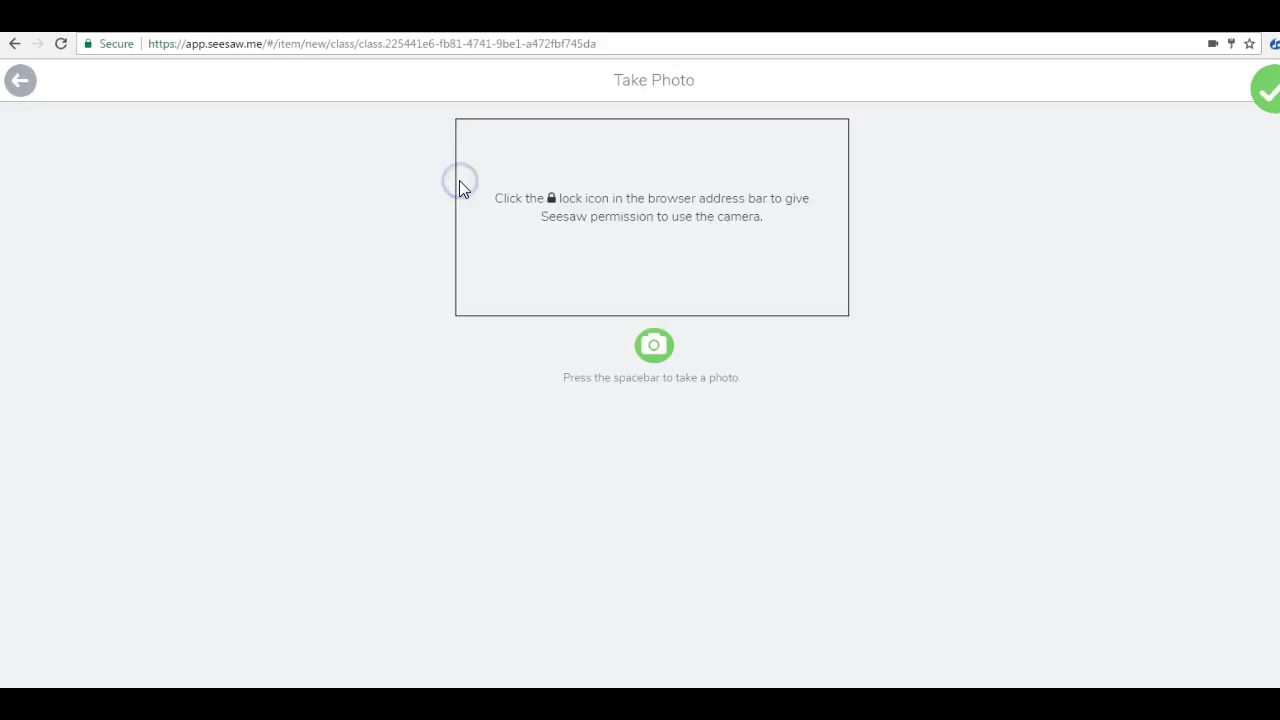
left_click(670, 352)
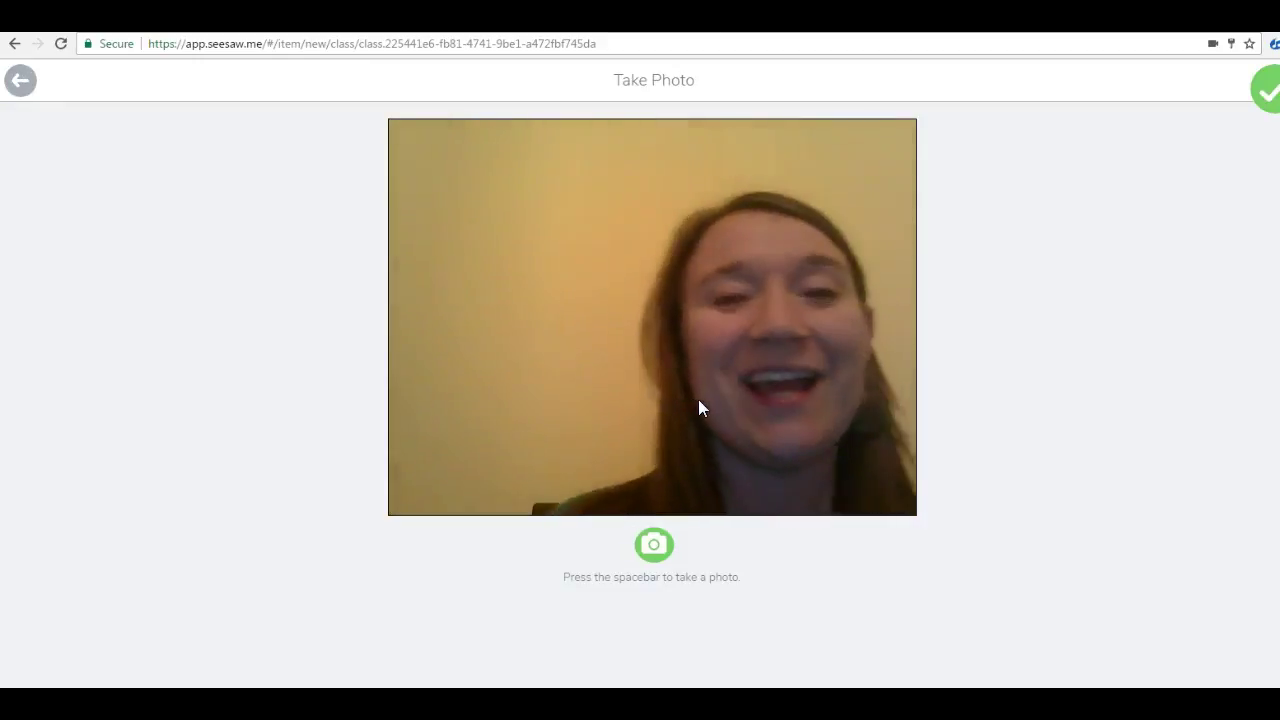
left_click(773, 411)
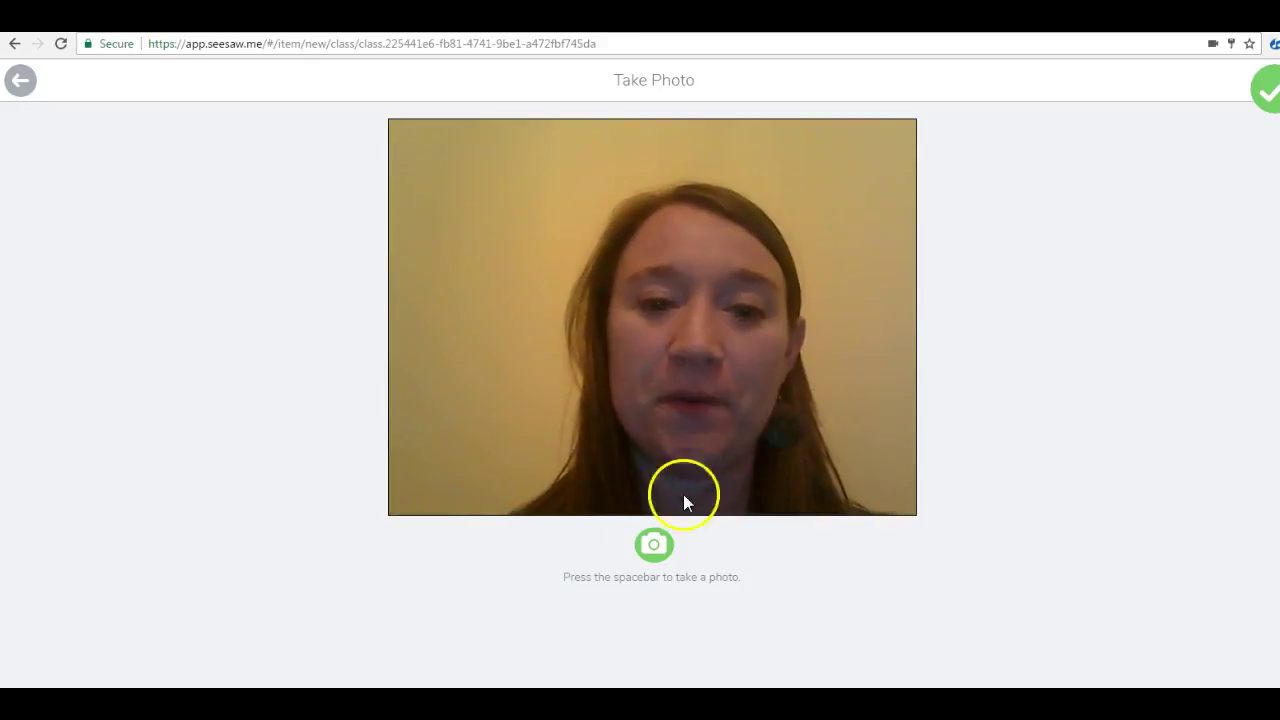
left_click(654, 544)
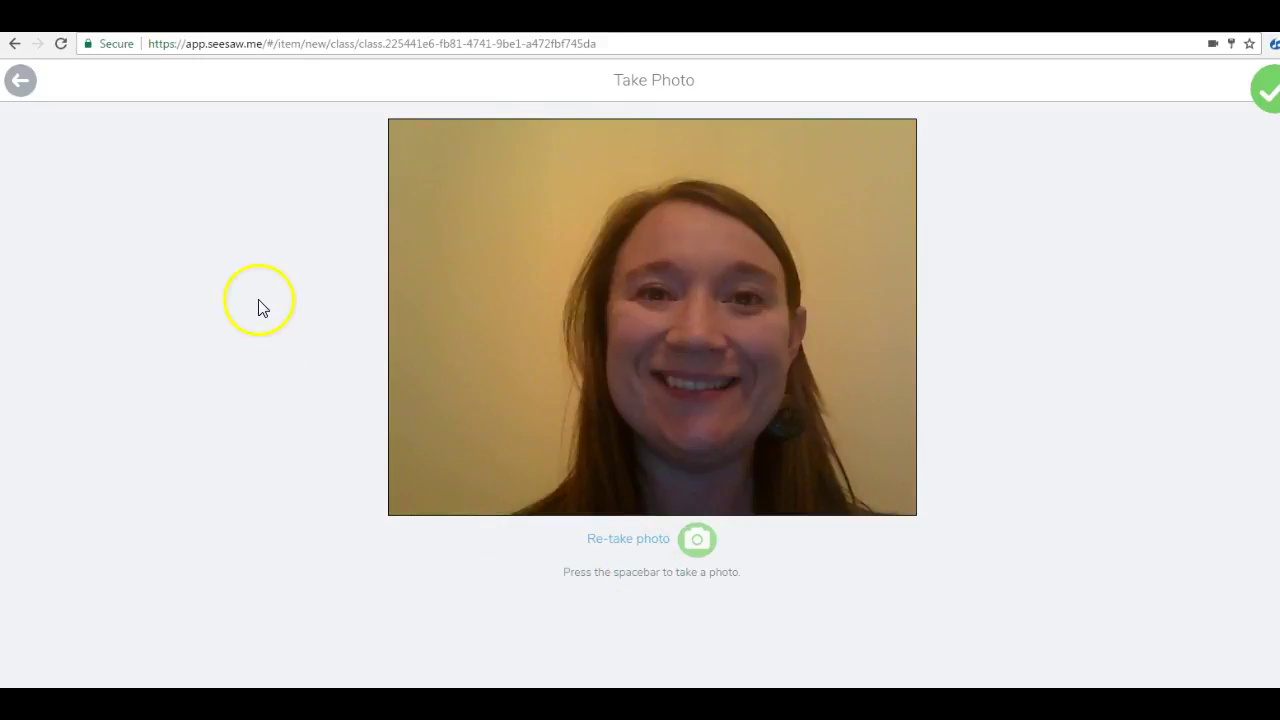
- Accept the photo without edits and post it to Everyone in the class
left_click(1265, 93)
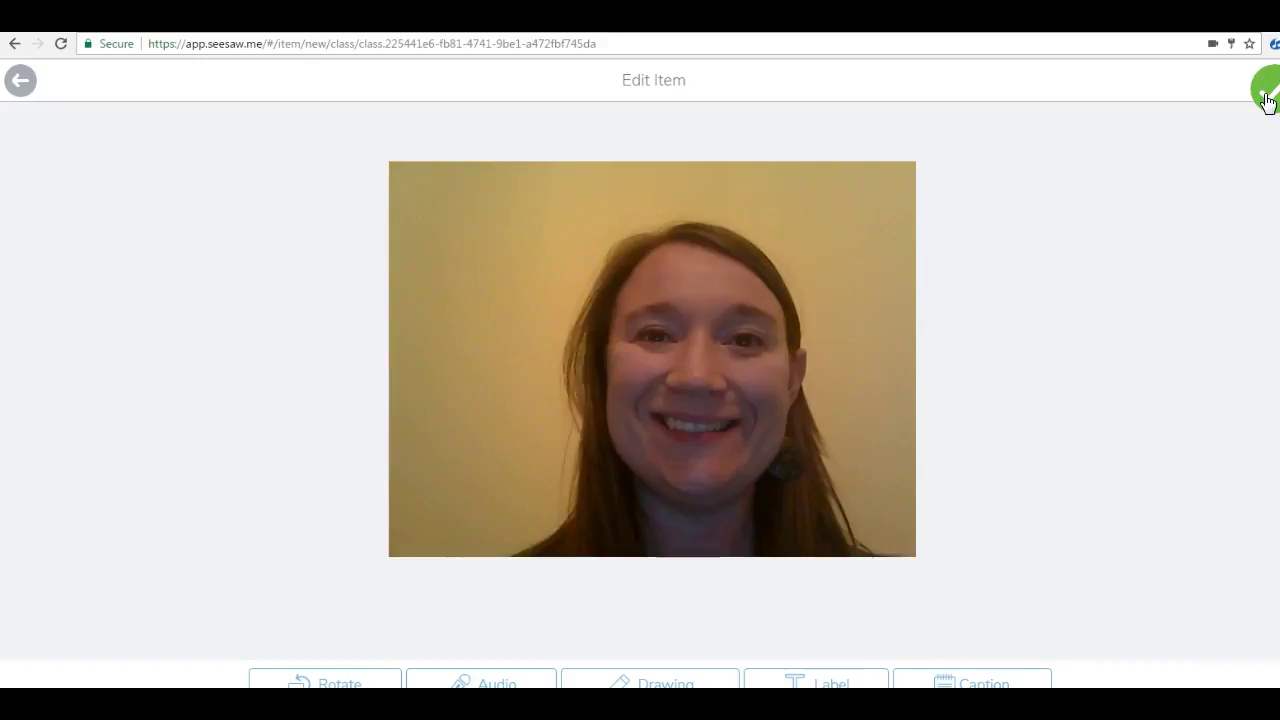
left_click(1265, 97)
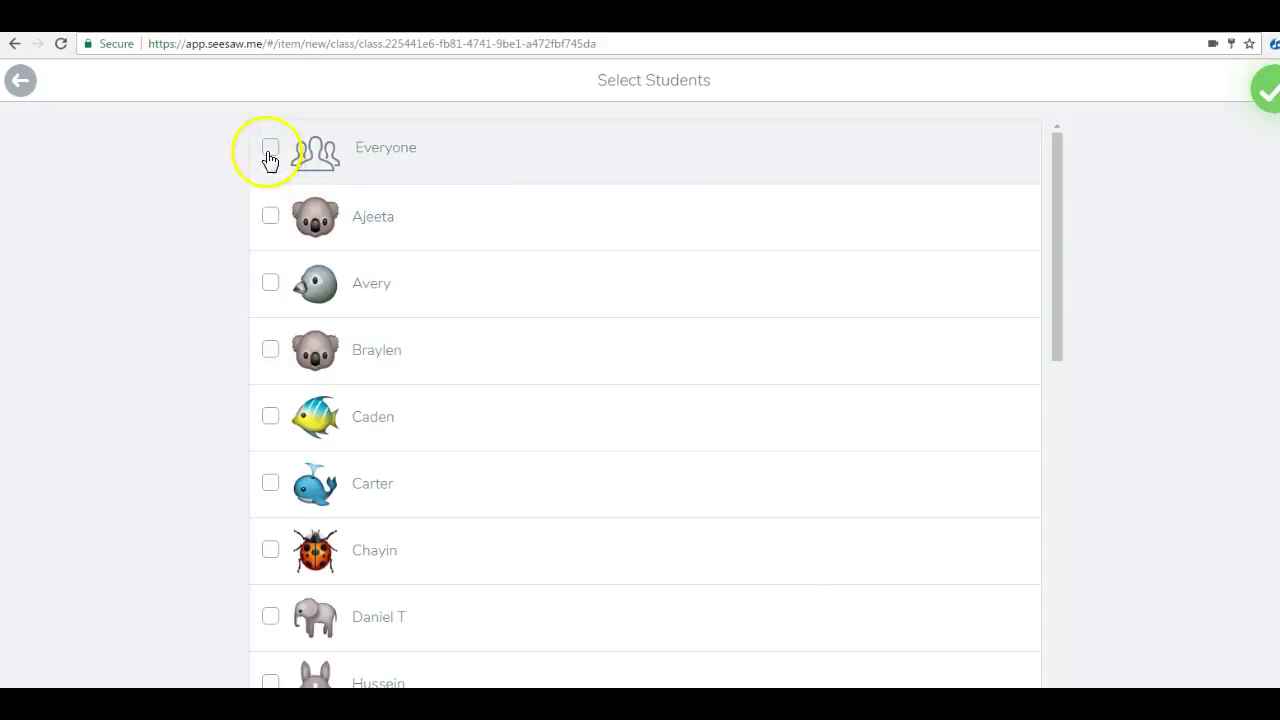
left_click(270, 150)
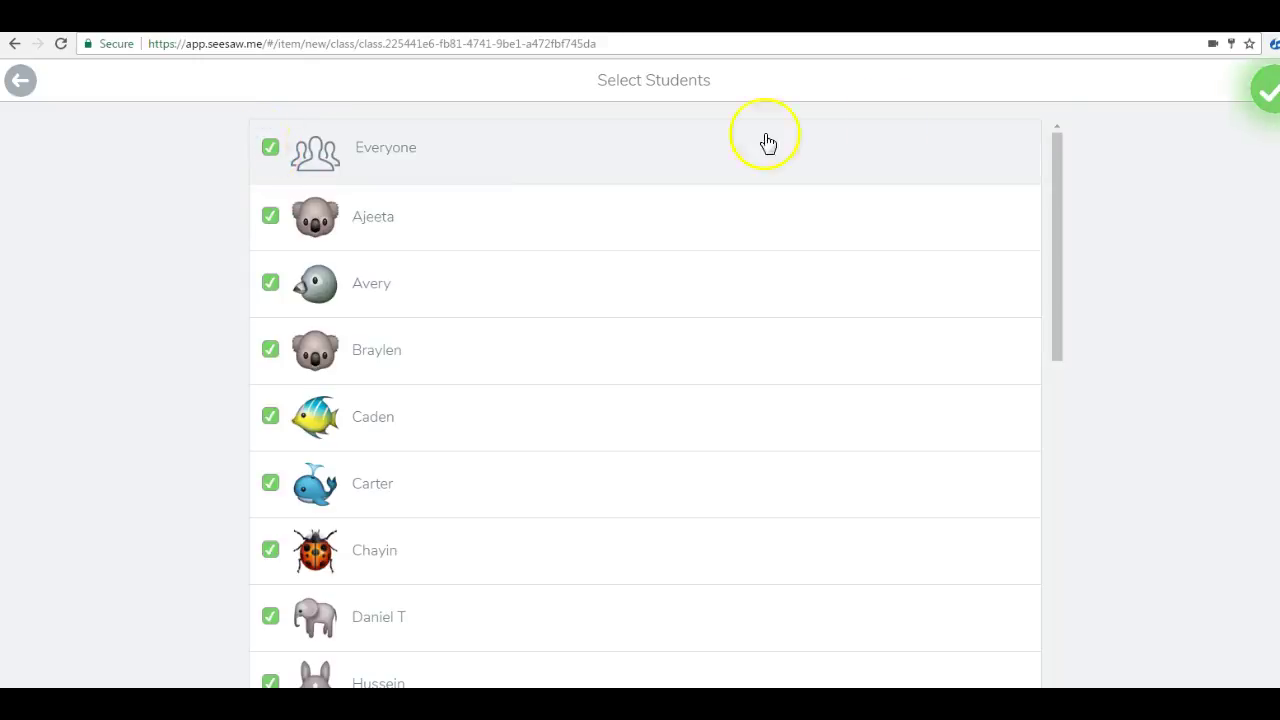
left_click(1263, 98)
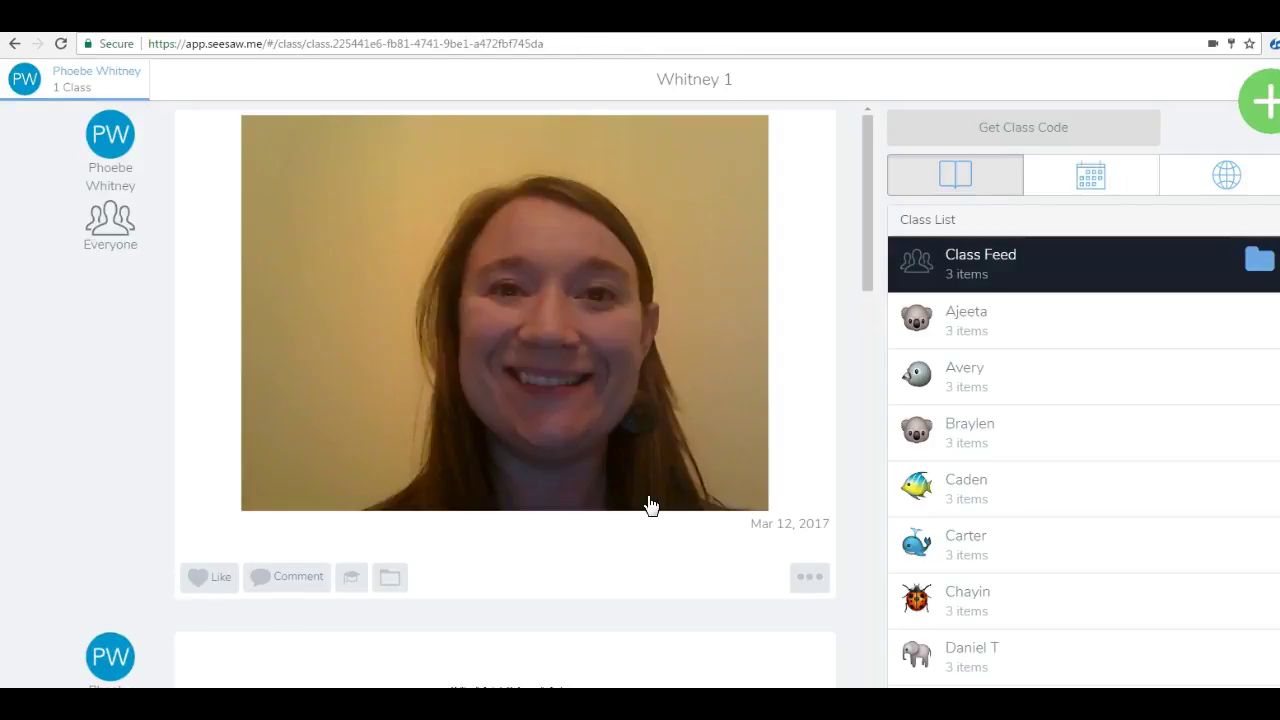
- Delete the webcam photo item from the class feed
left_click(810, 580)
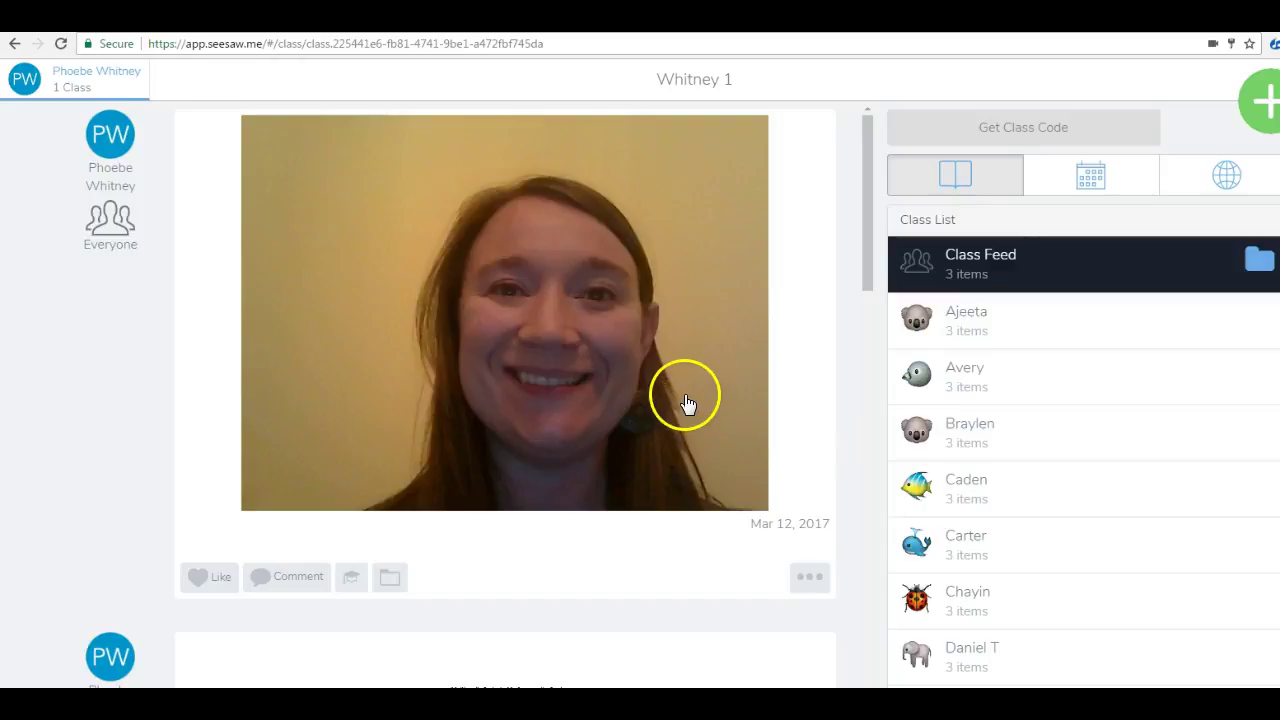
left_click(809, 578)
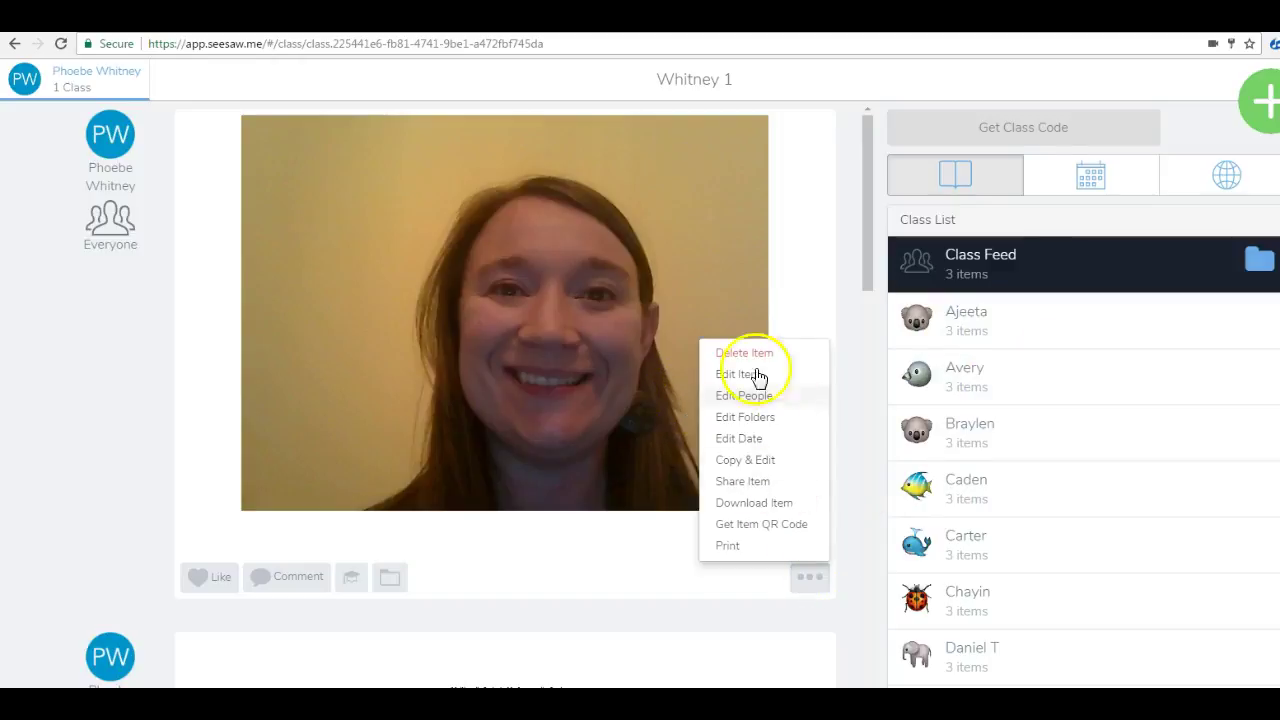
left_click(741, 350)
left_click(740, 344)
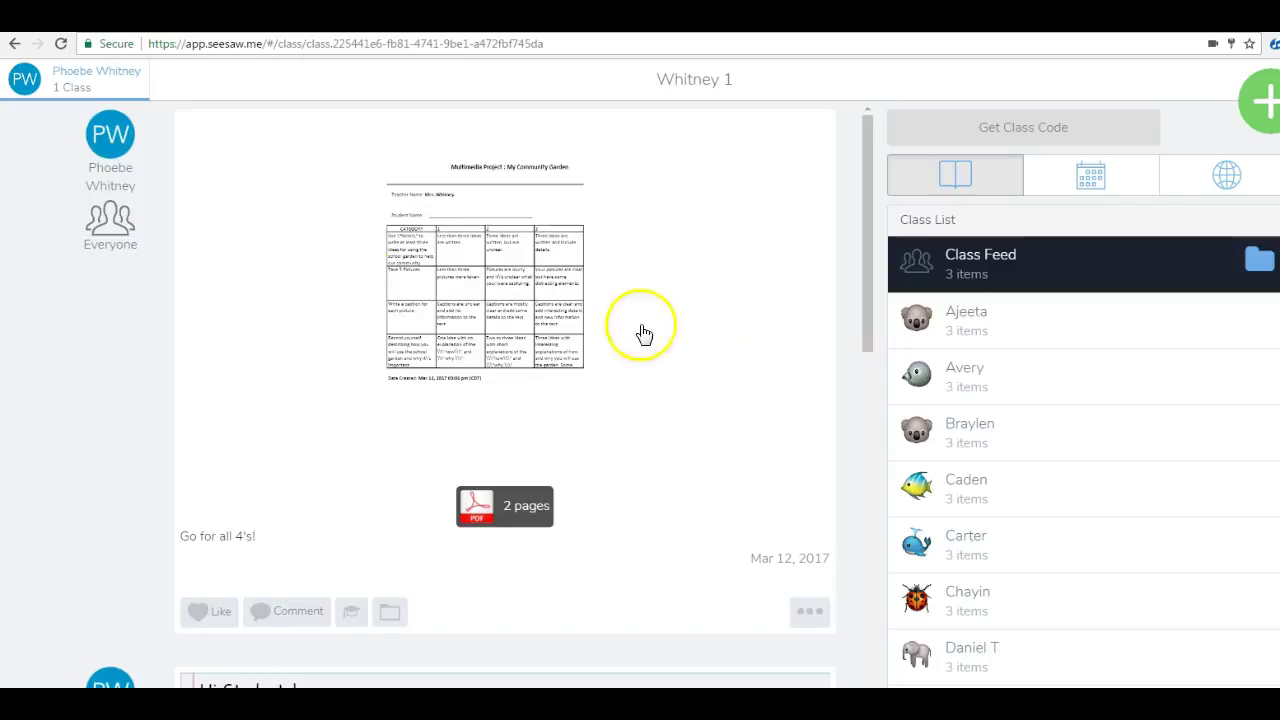
- Start a new drawing item and add a yellow text label reading "Hi" at the canvas centre
left_click(1258, 104)
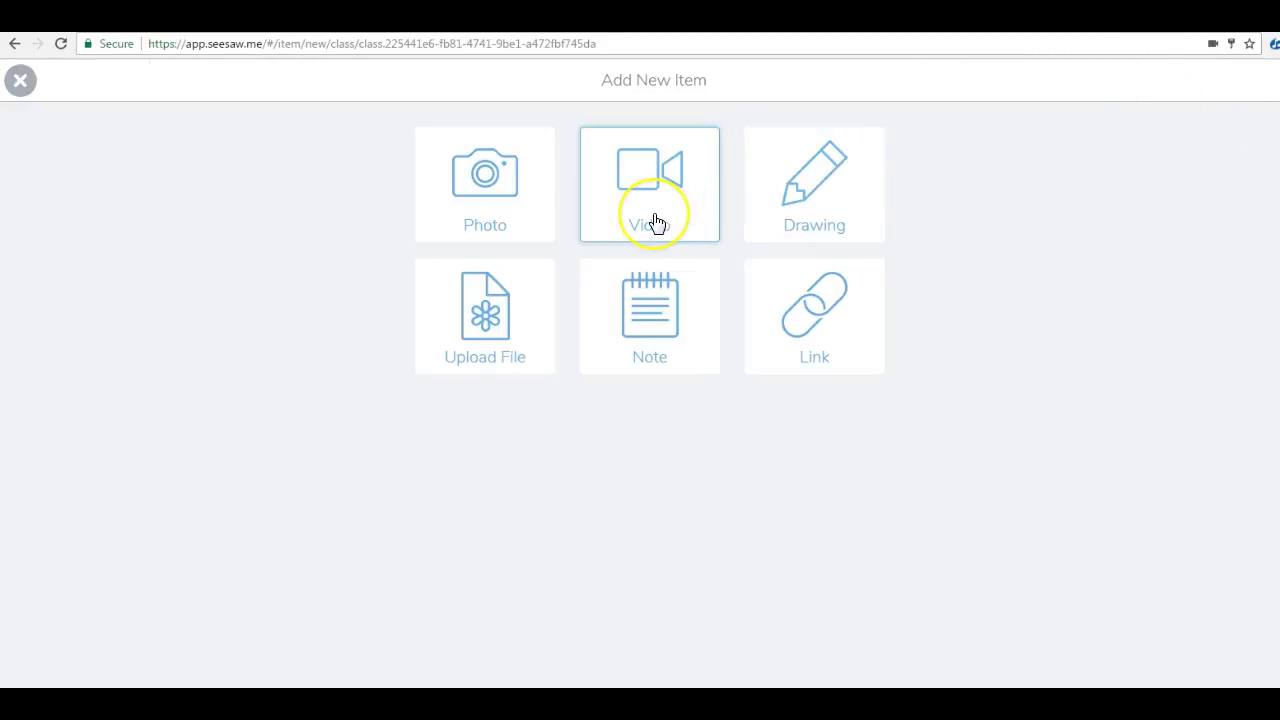
left_click(810, 216)
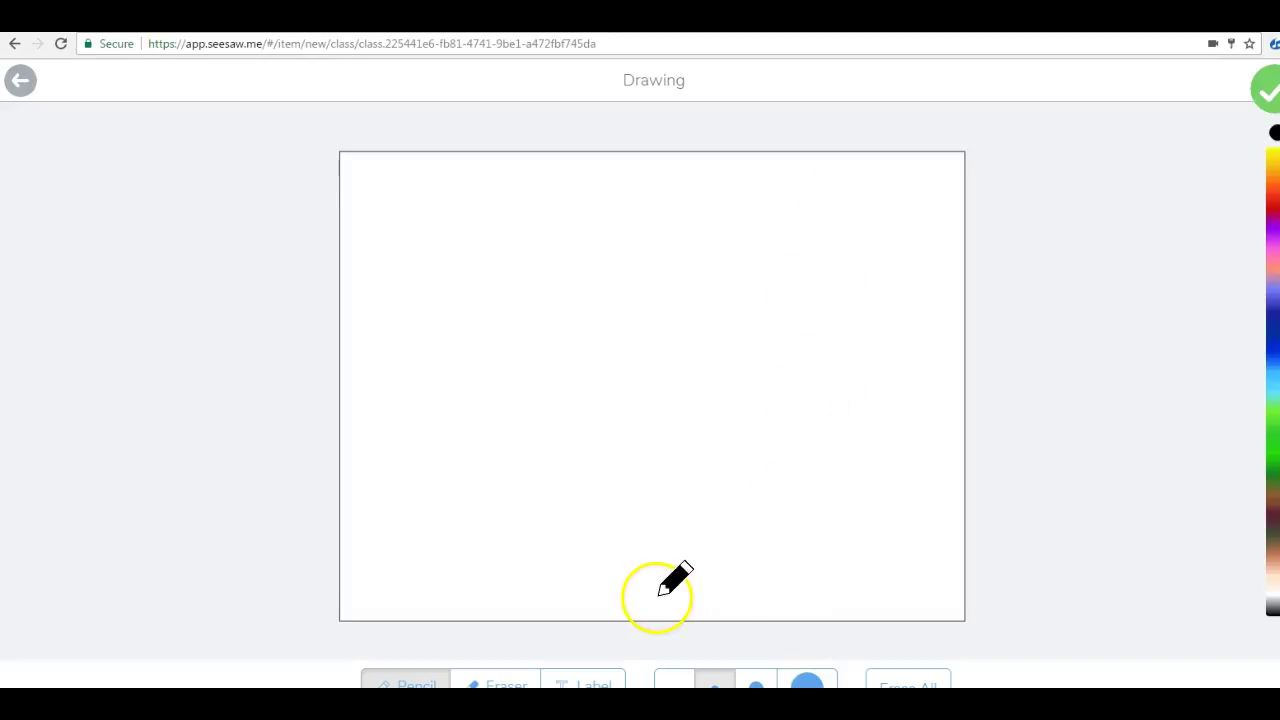
left_click(568, 678)
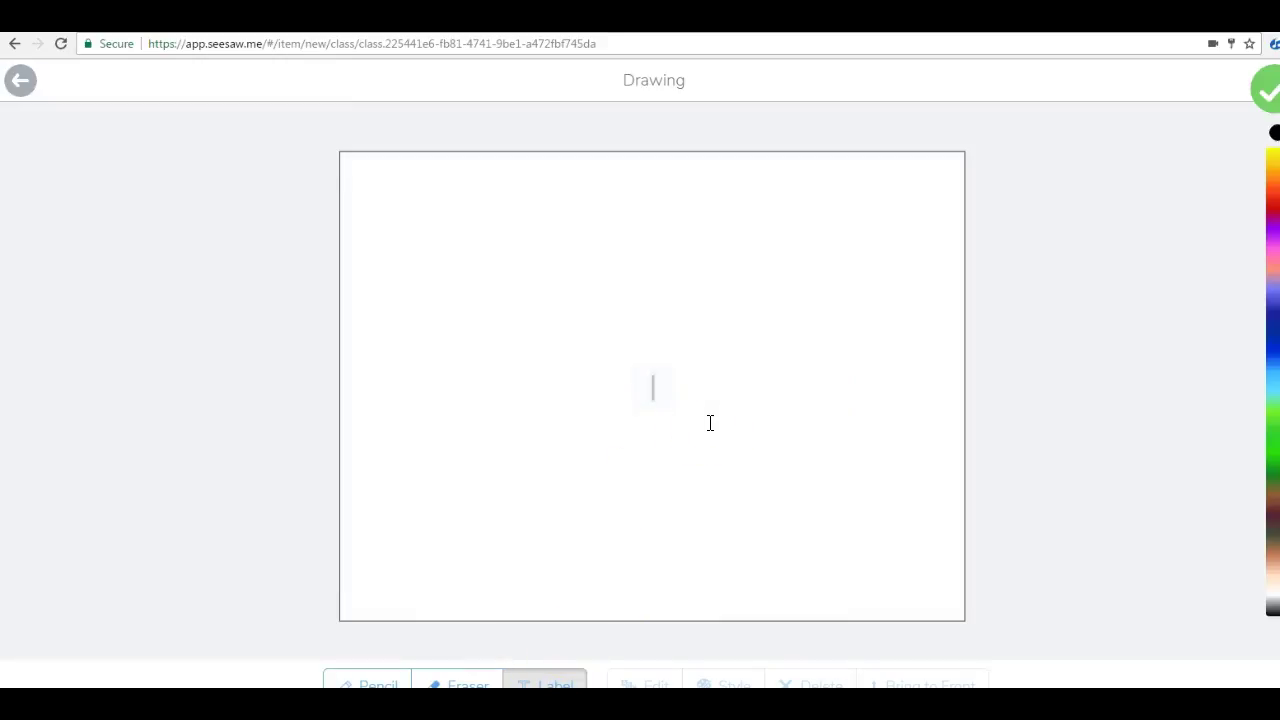
type("Hi")
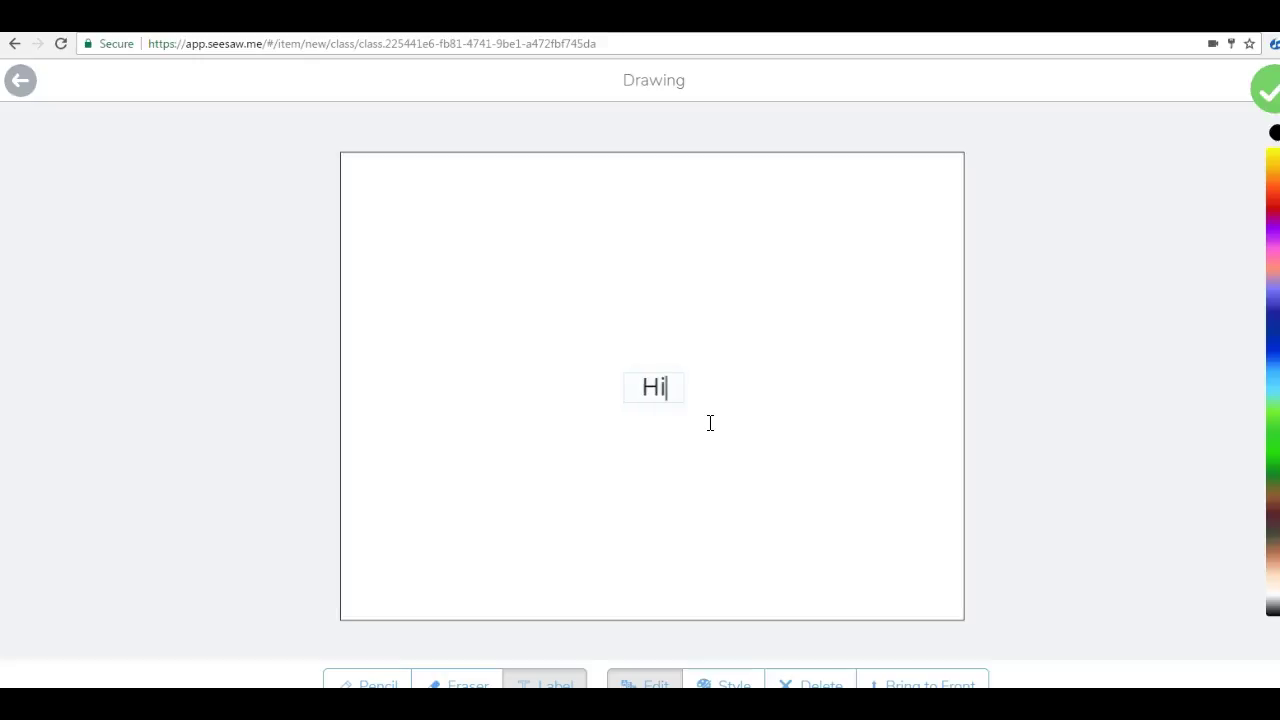
left_click(1268, 155)
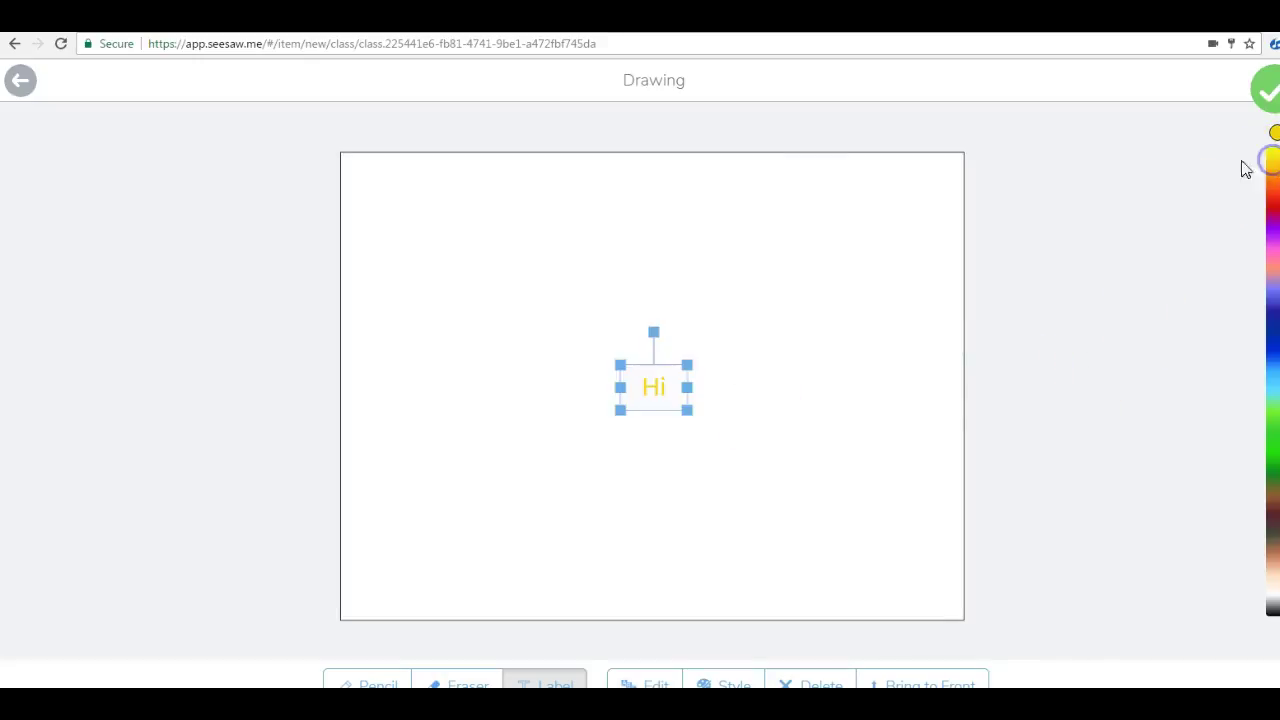
left_click(760, 351)
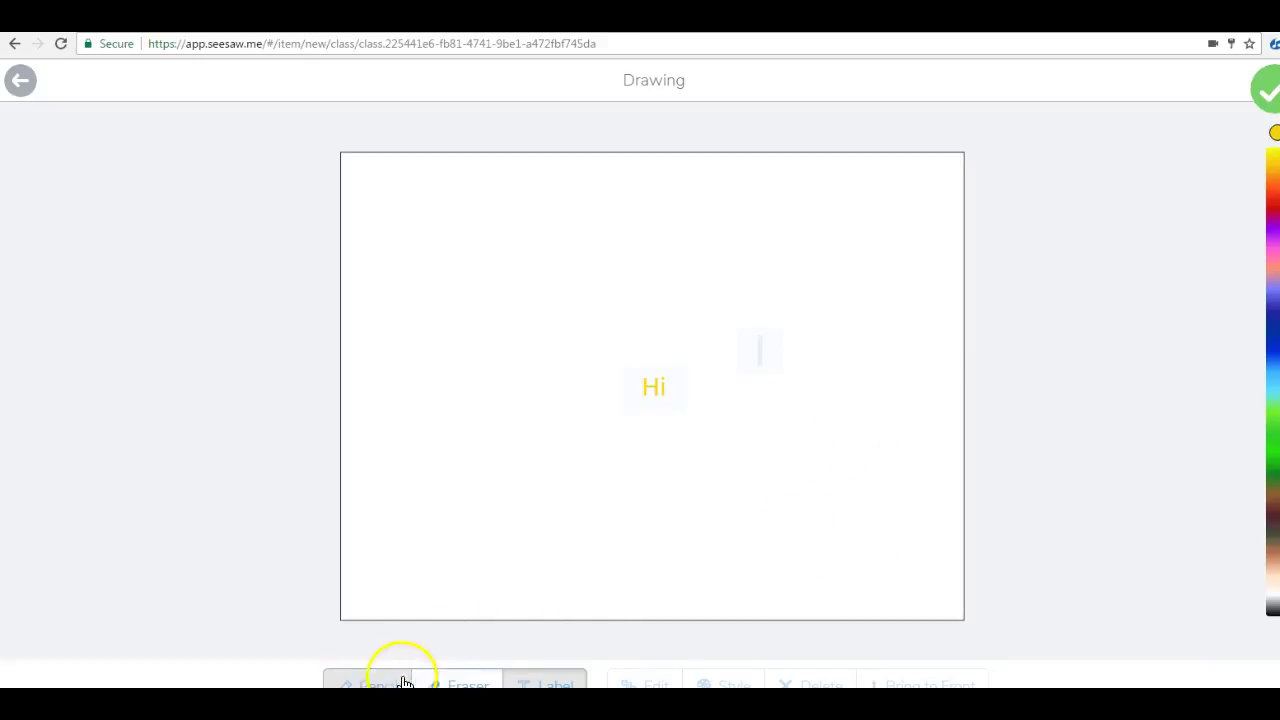
- Draw a yellow flower outline with a filled centre beside the "Hi" label using the Pencil, and finish the drawing
left_click(373, 681)
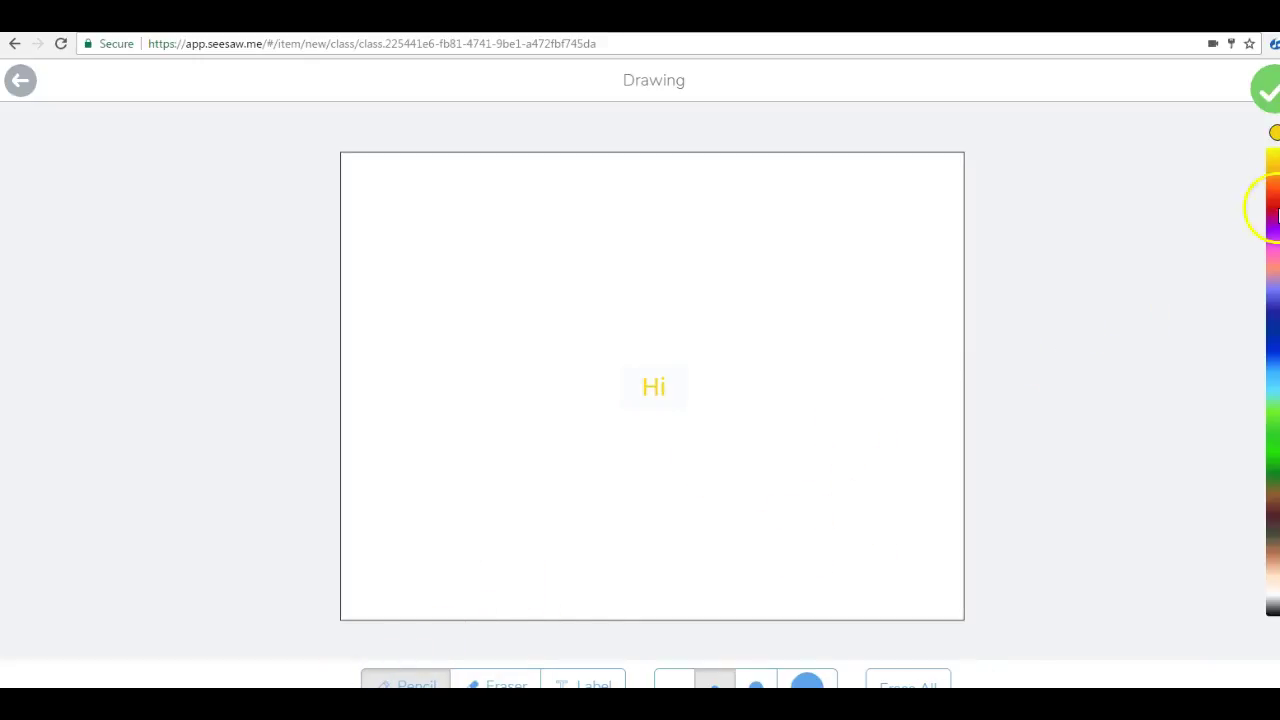
left_click(1272, 175)
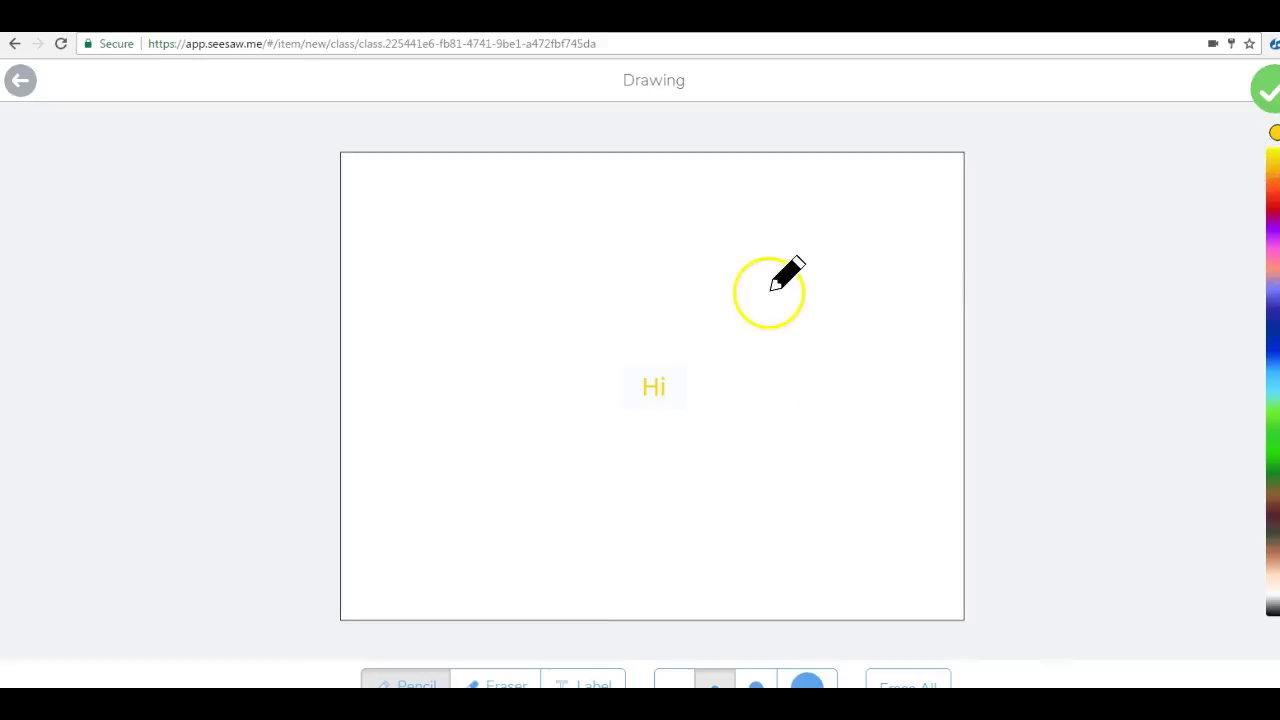
mouse_move(766, 291)
left_mouse_down()
mouse_move(810, 268)
mouse_move(857, 297)
mouse_move(871, 340)
mouse_move(843, 366)
left_mouse_up()
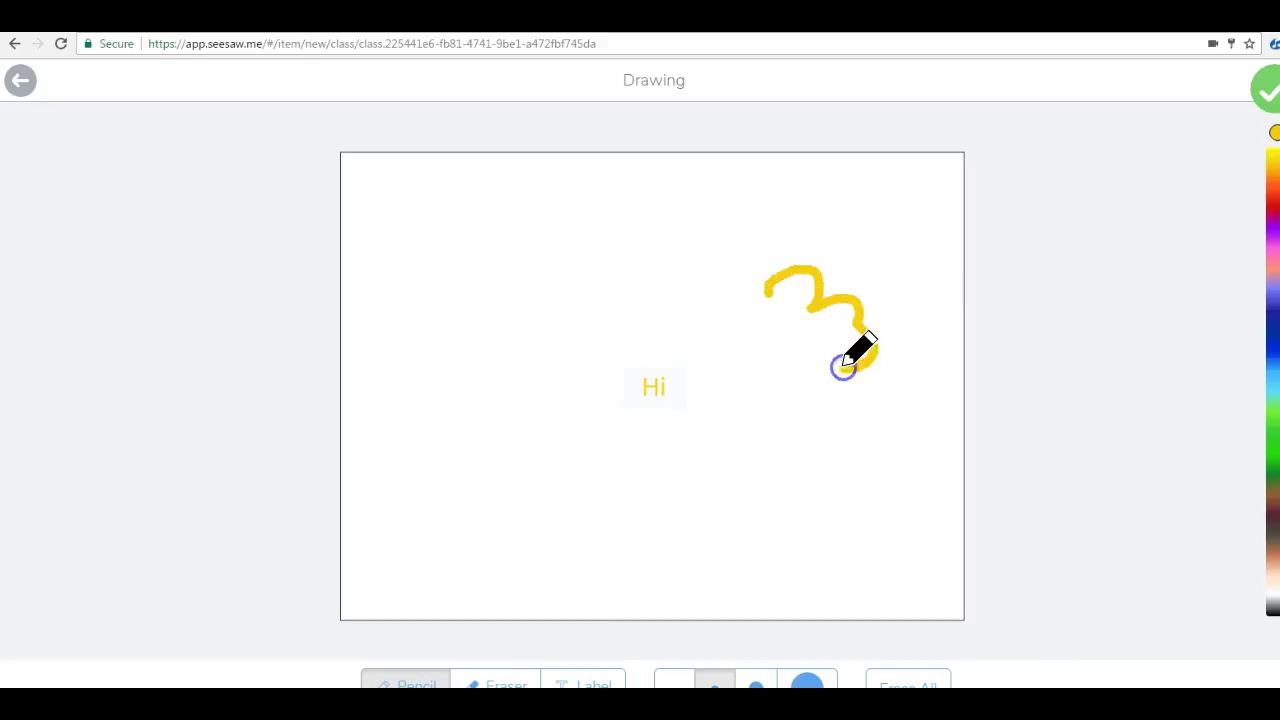
mouse_move(768, 290)
left_mouse_down()
mouse_move(743, 323)
mouse_move(737, 374)
mouse_move(758, 380)
left_mouse_up()
left_click_drag(791, 333, 795, 342)
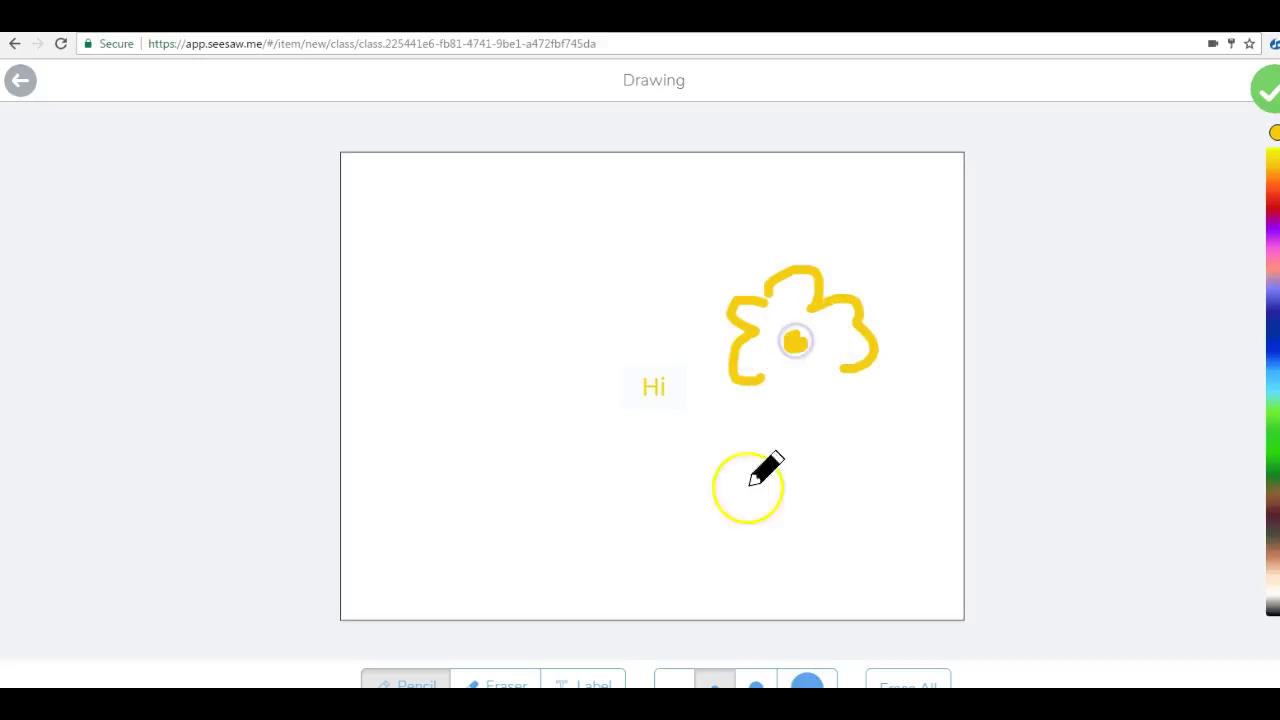
left_click(1266, 89)
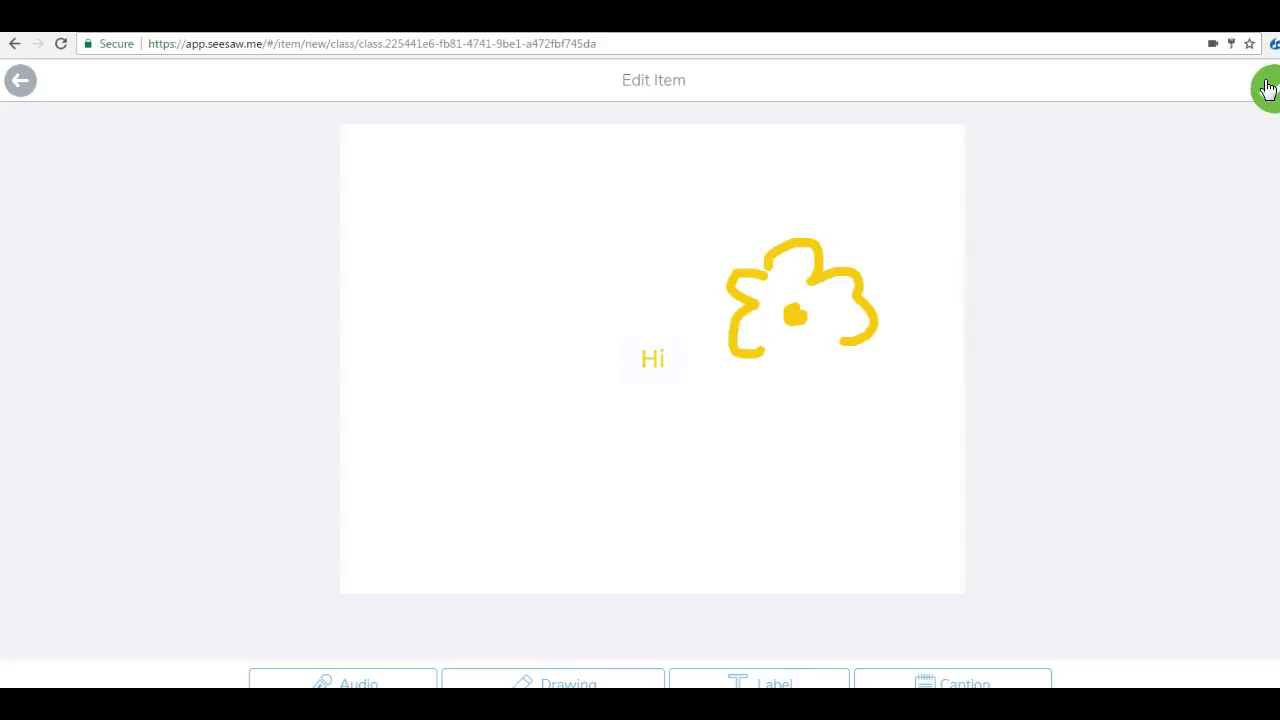
- Discard the drawing item and return to the class feed
left_click(16, 89)
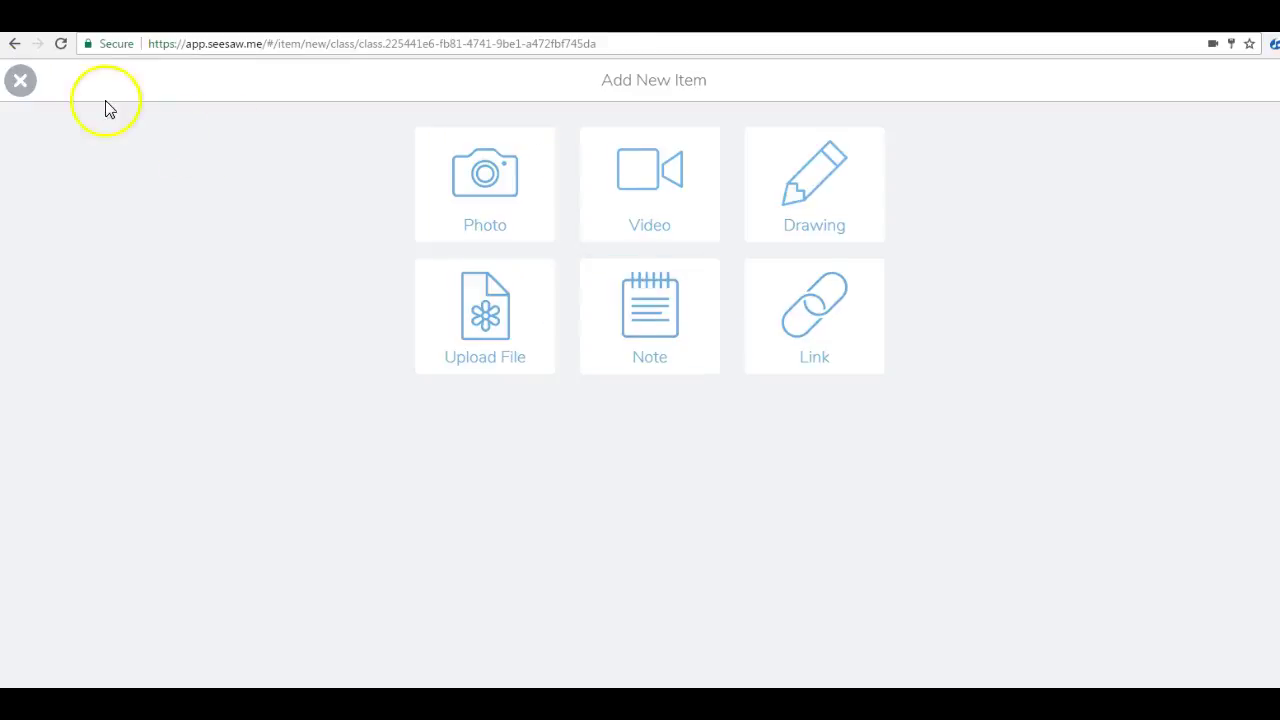
left_click(16, 89)
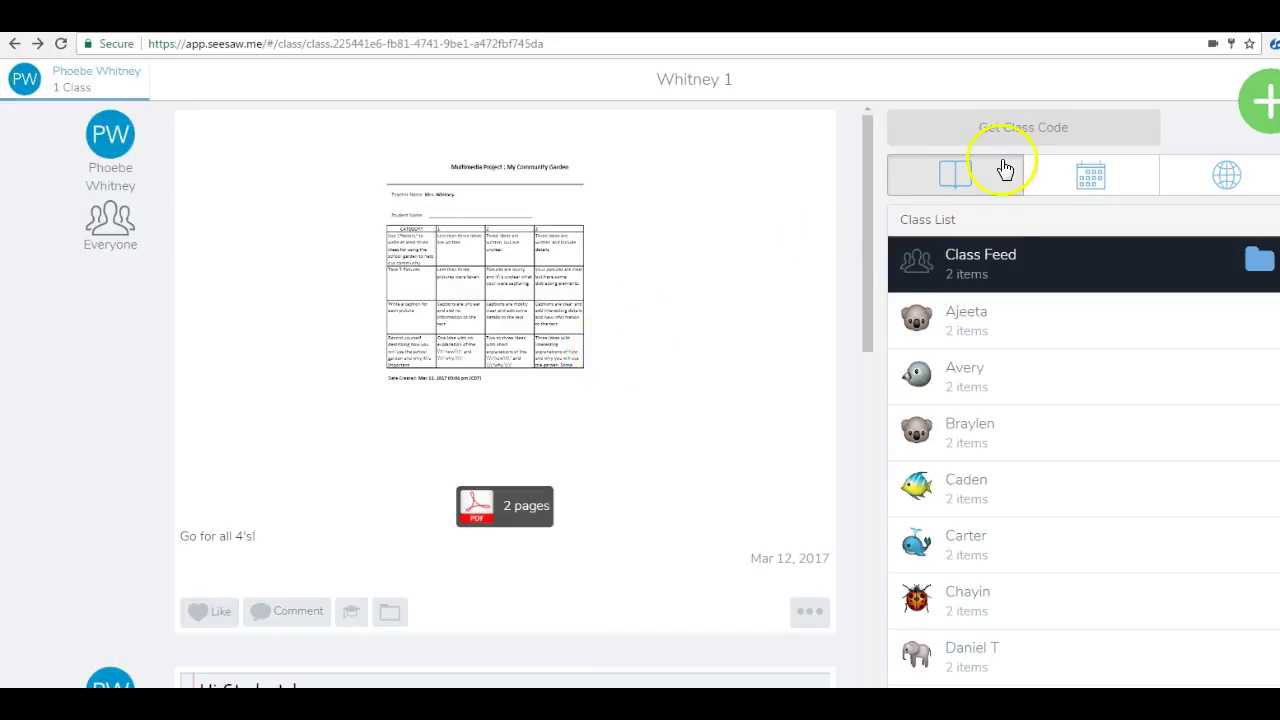
- Create a new note item reading "The plants are green!" and accept its text
left_click(1265, 98)
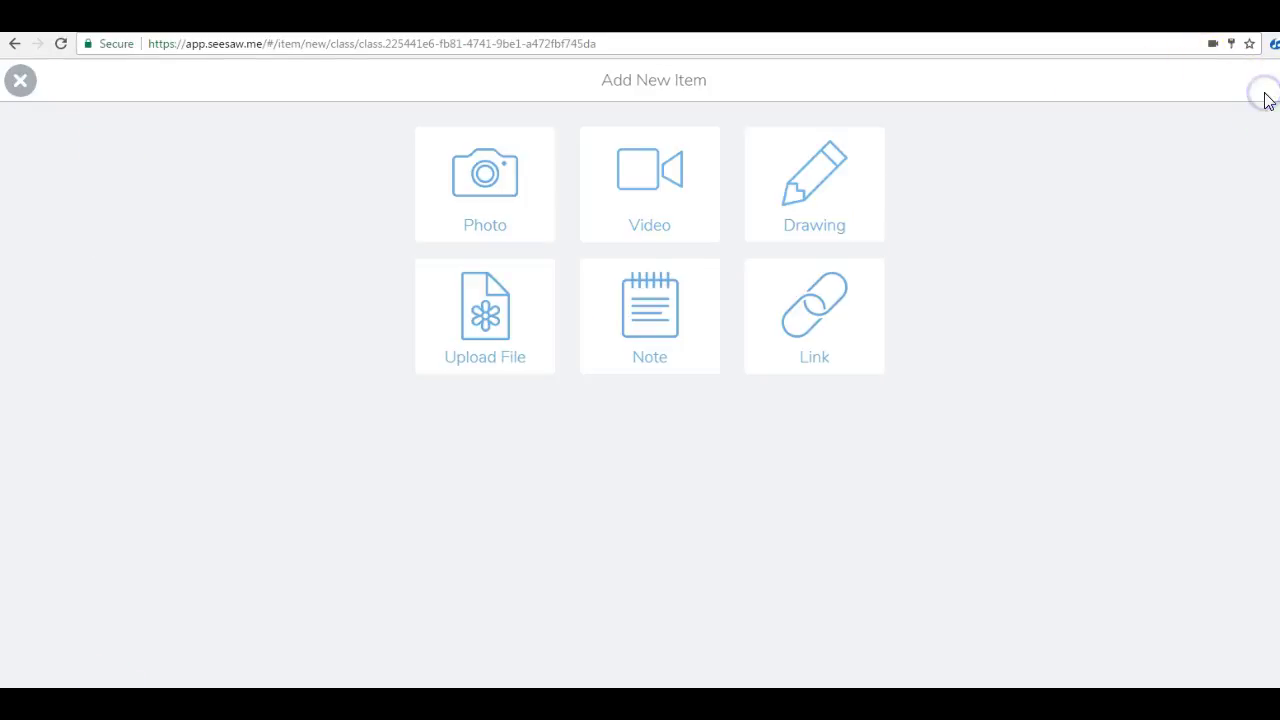
left_click(640, 355)
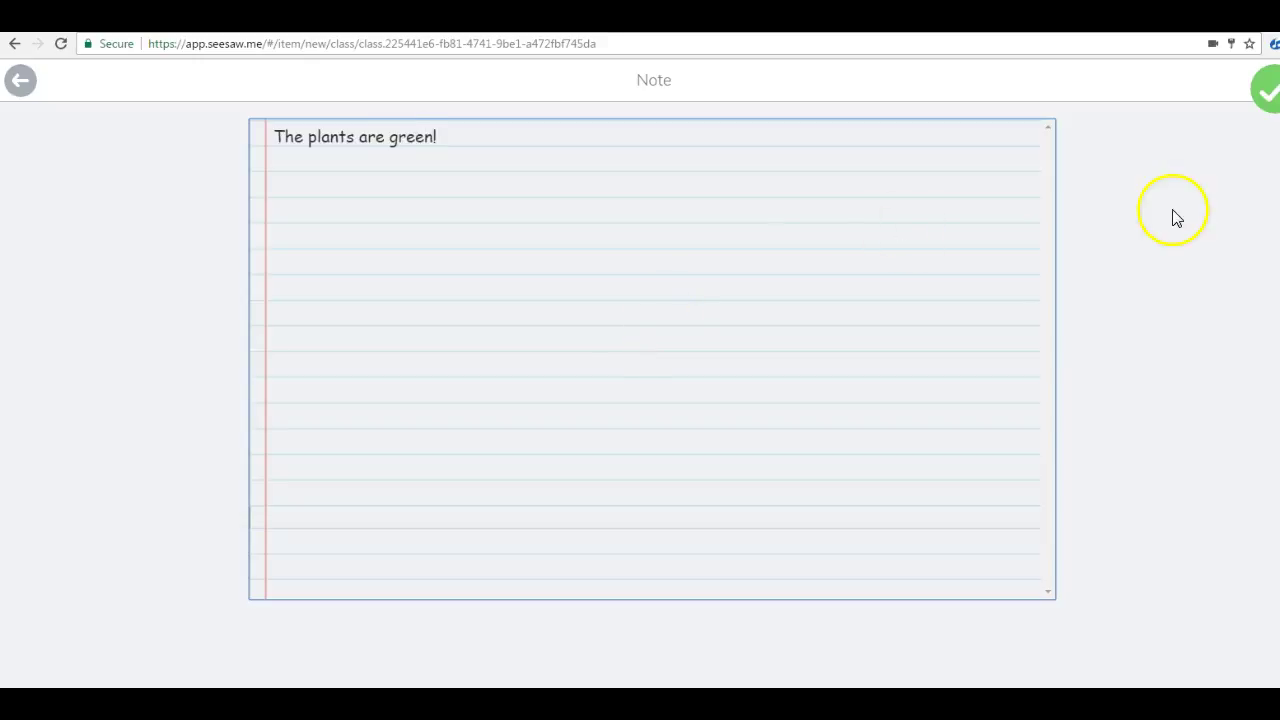
left_click(1266, 84)
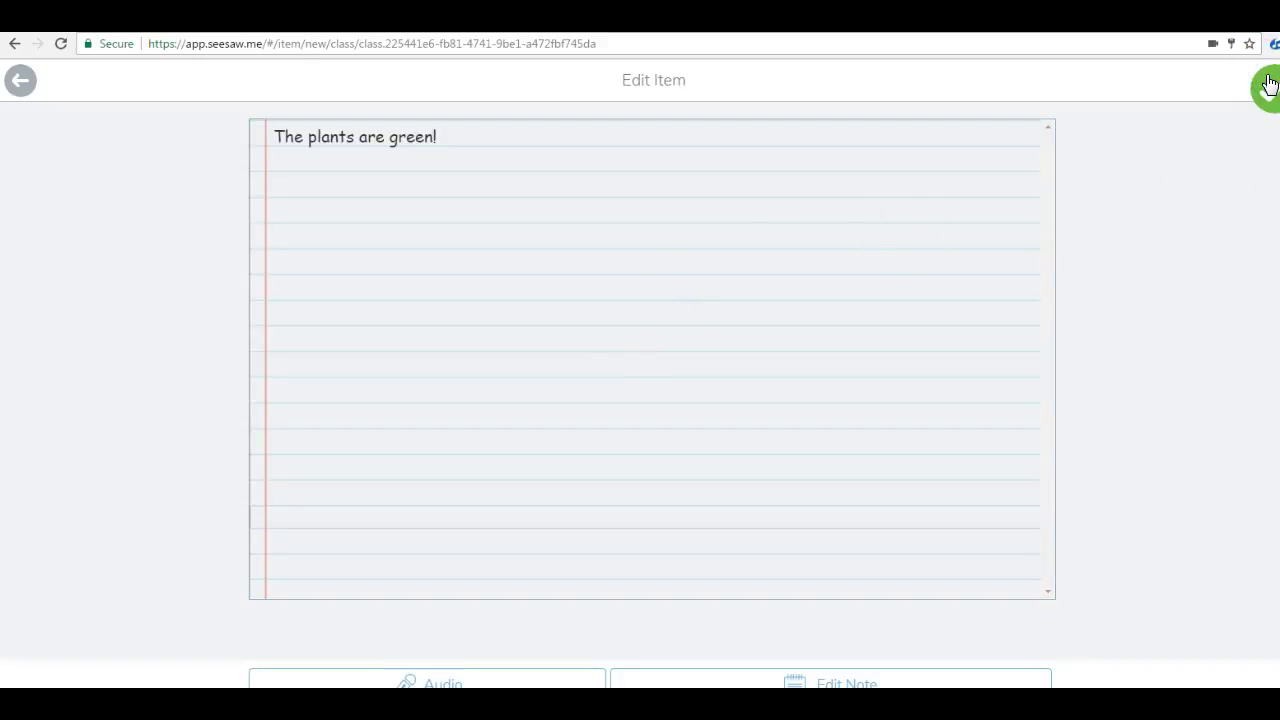
- Delete the unfinished note and return to the class feed
left_click(21, 87)
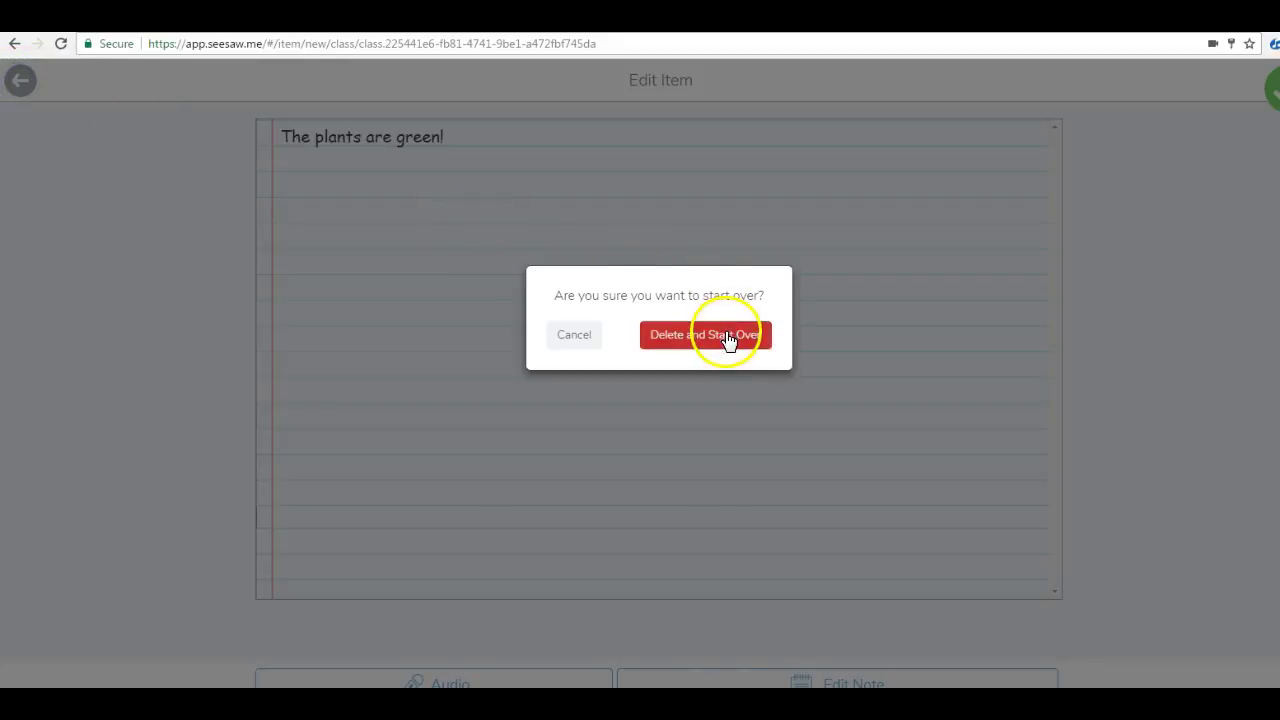
left_click(726, 339)
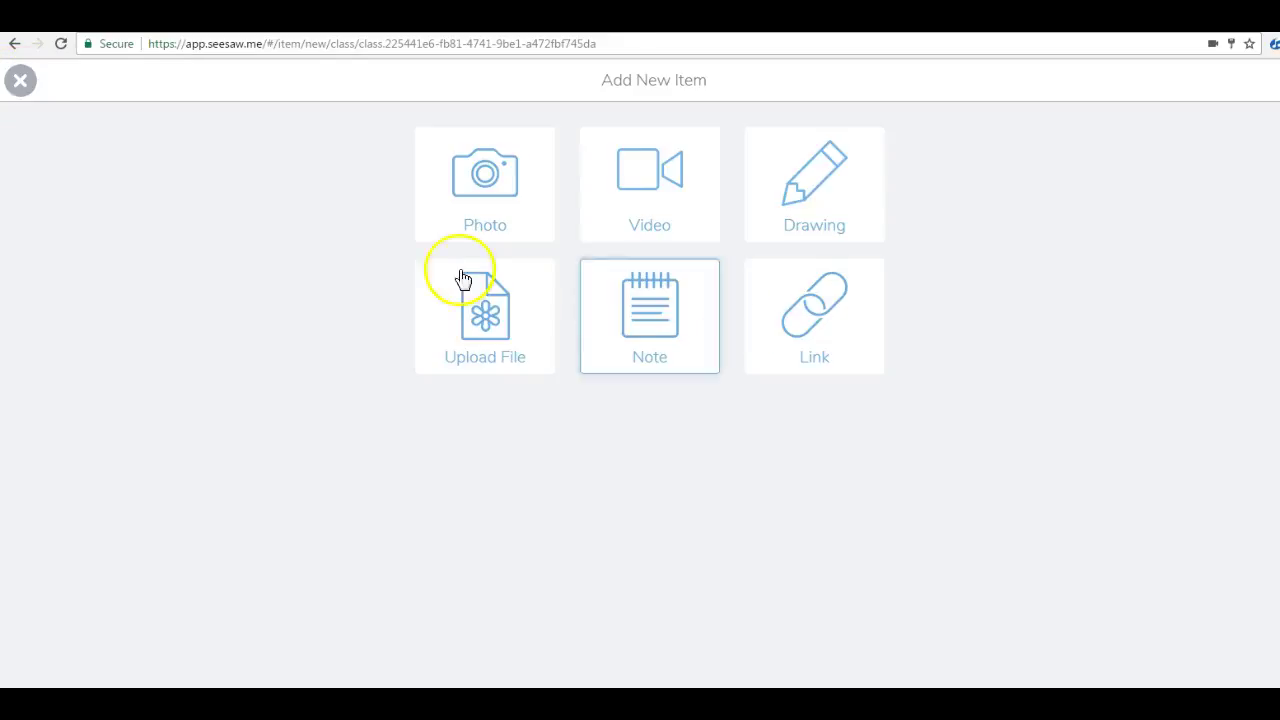
left_click(20, 84)
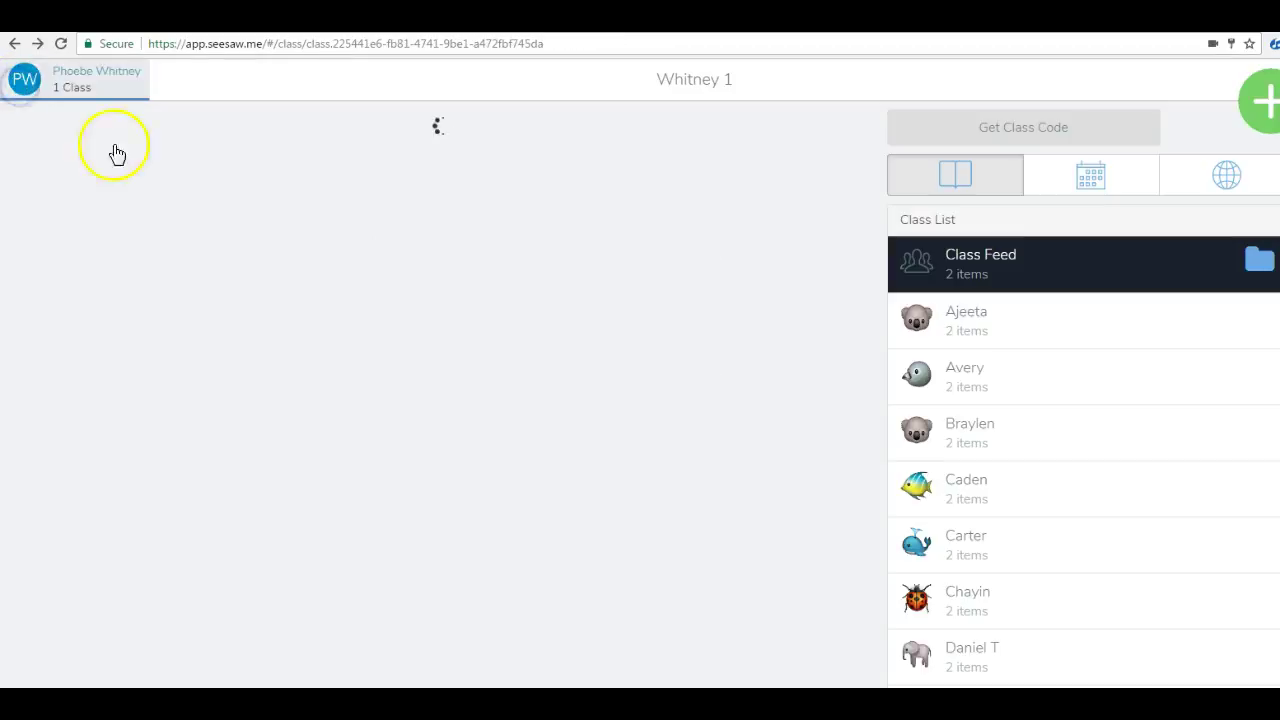